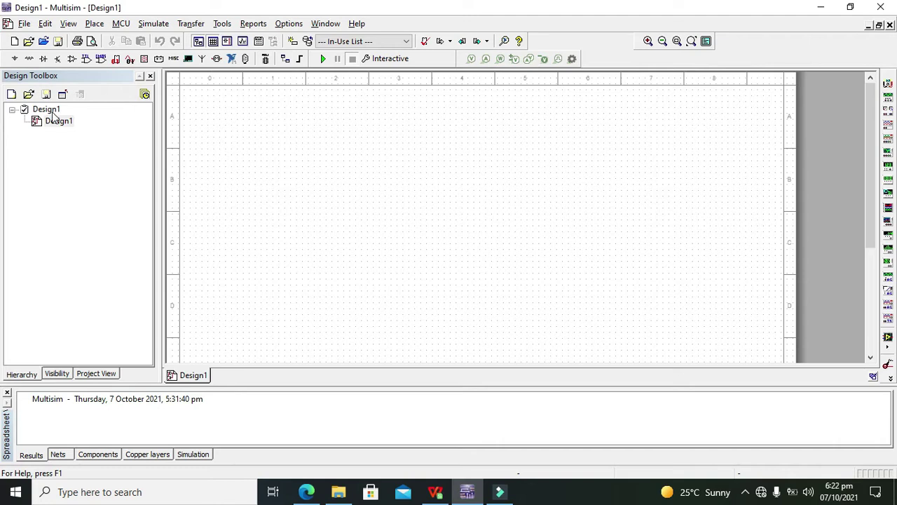
- Place a 12 V DC_POWER source V1 on the schematic
click(14, 60)
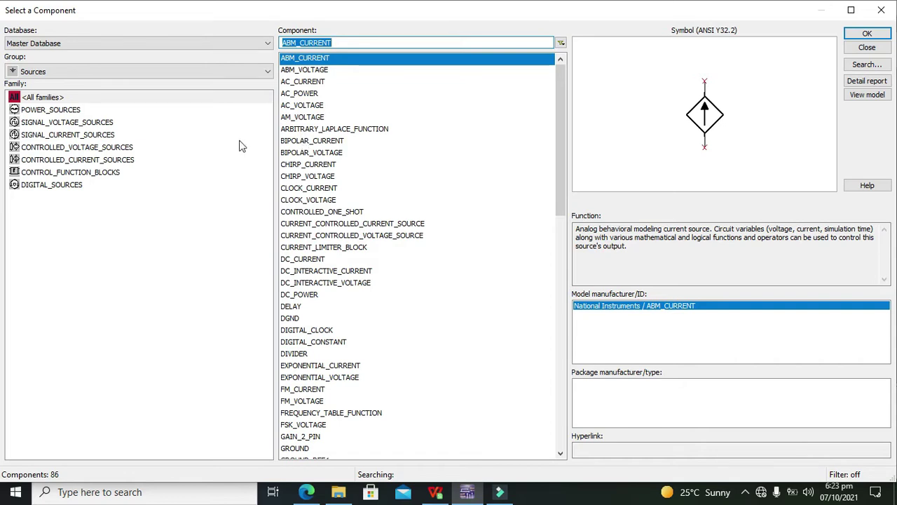
click(76, 111)
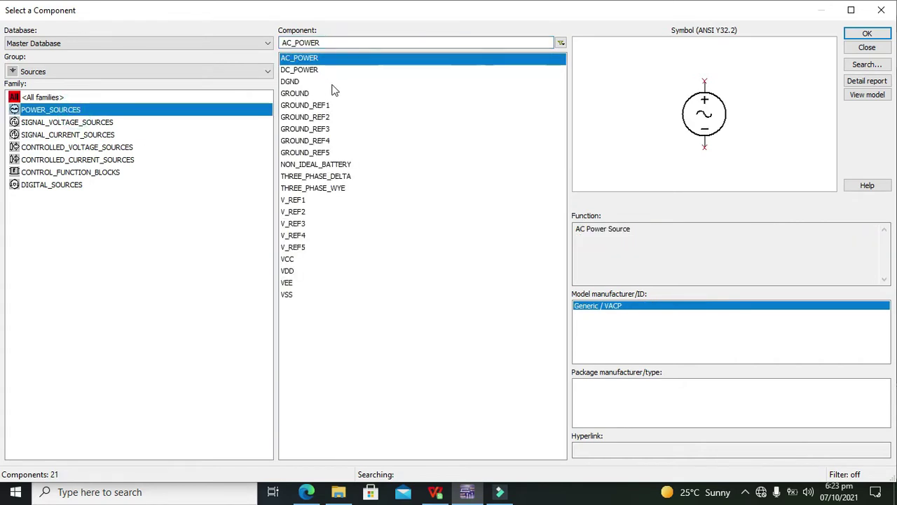
click(315, 71)
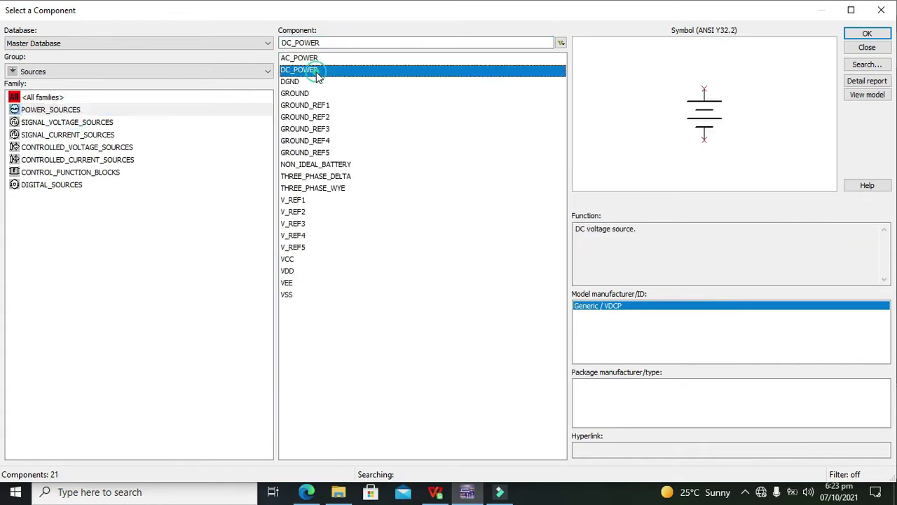
click(867, 34)
click(349, 256)
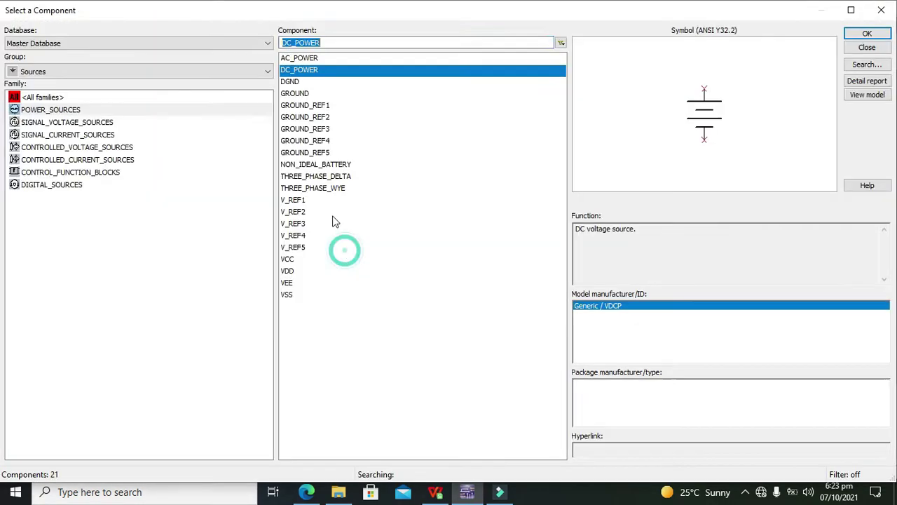
- Place a ground symbol just below V1
click(299, 95)
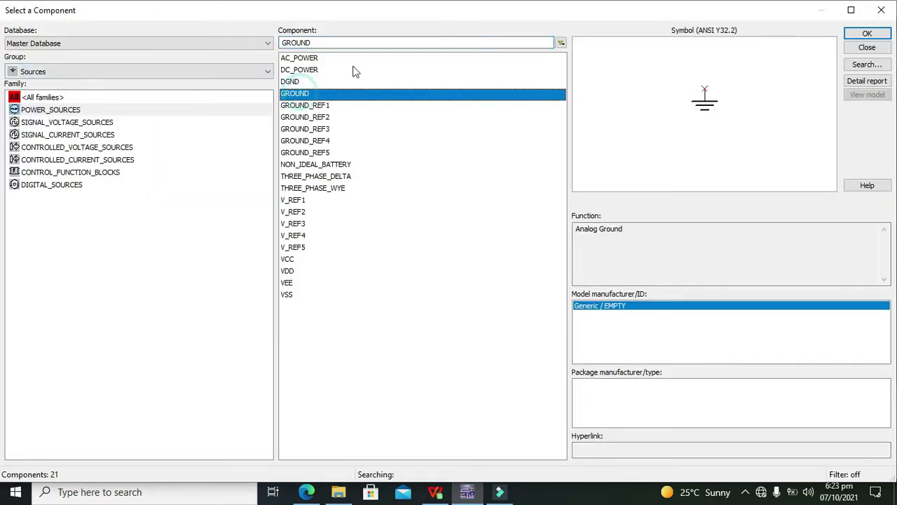
click(881, 33)
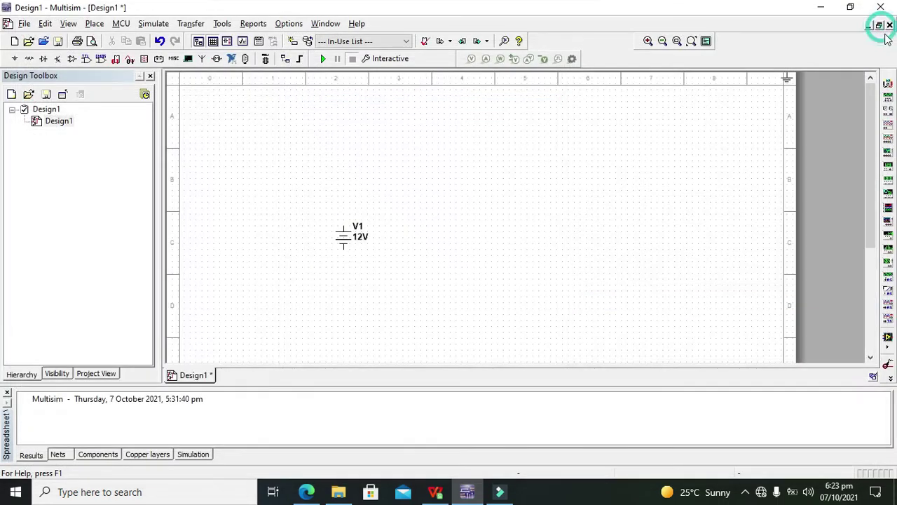
click(344, 287)
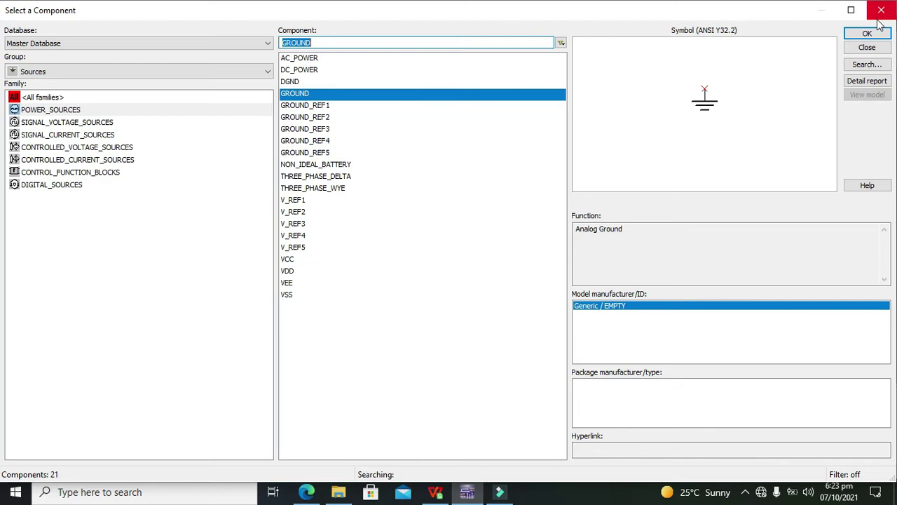
click(881, 9)
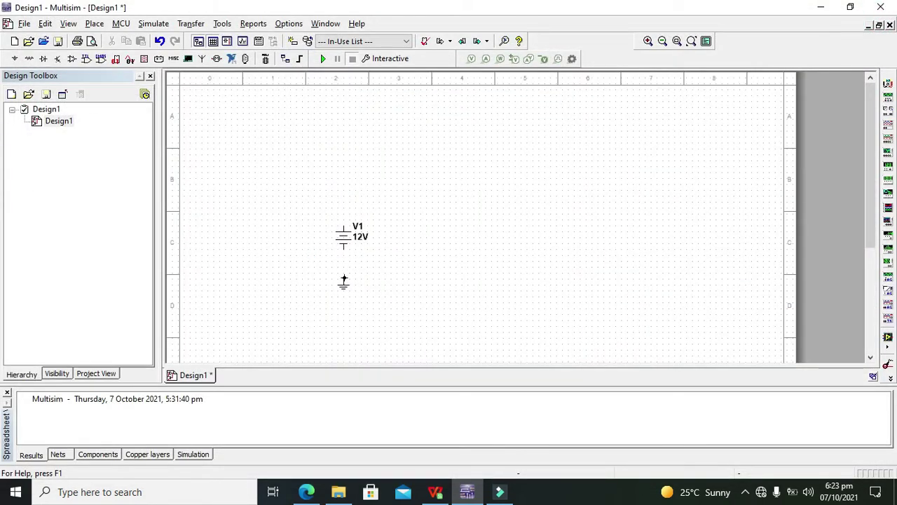
- Wire the ground to V1's negative terminal
click(344, 277)
click(343, 251)
click(344, 291)
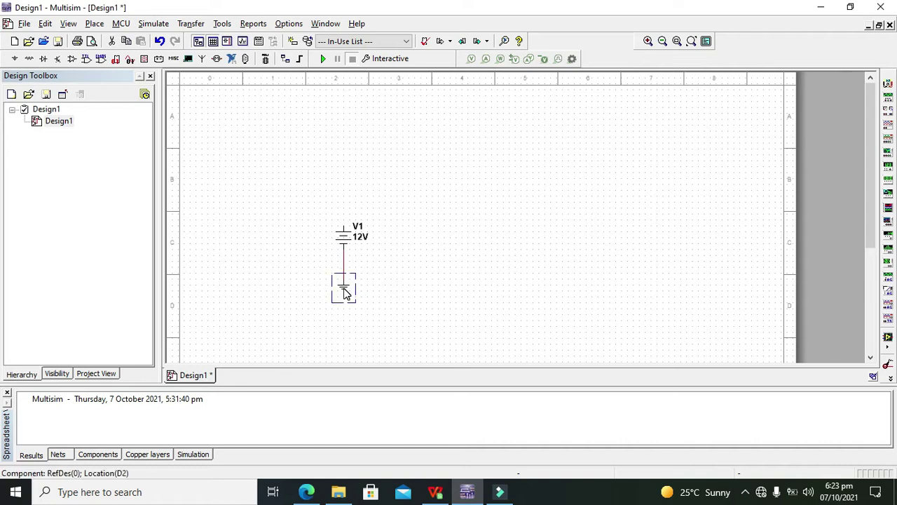
click(399, 291)
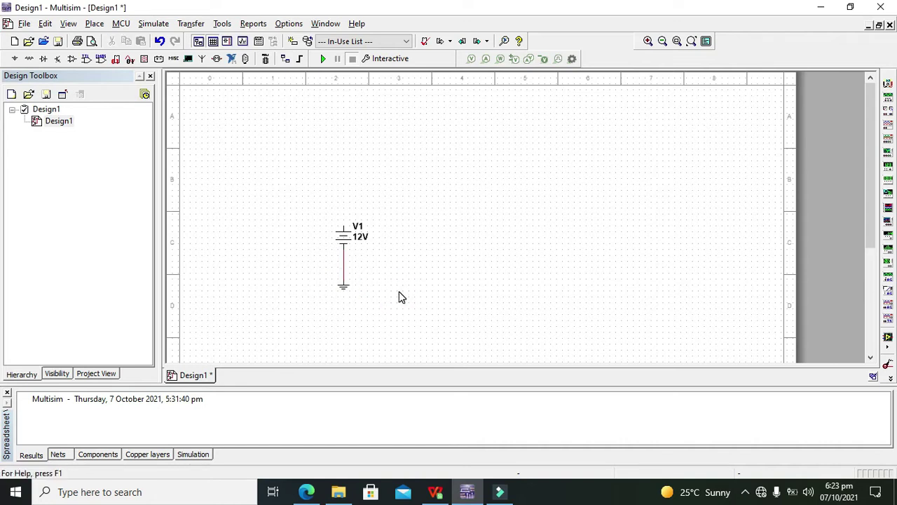
- Pick the 7404N hex inverter from the TTL component group
click(14, 59)
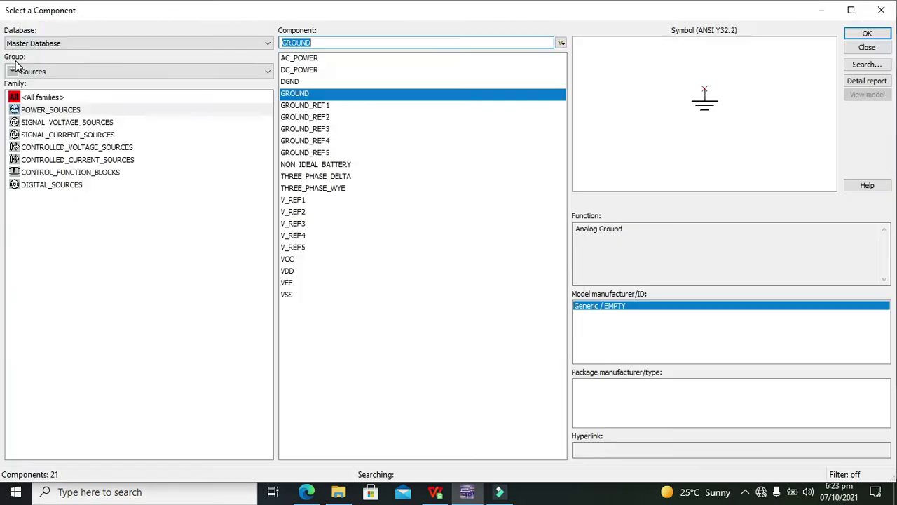
click(112, 75)
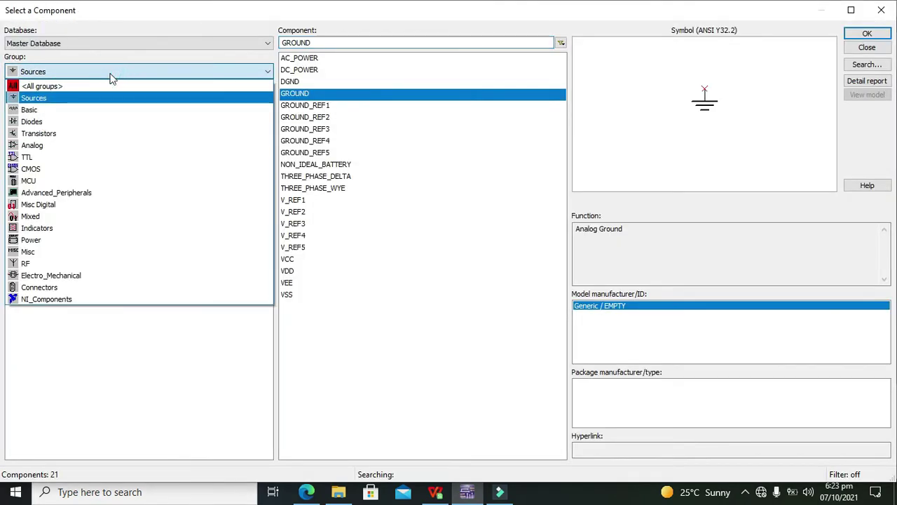
click(73, 157)
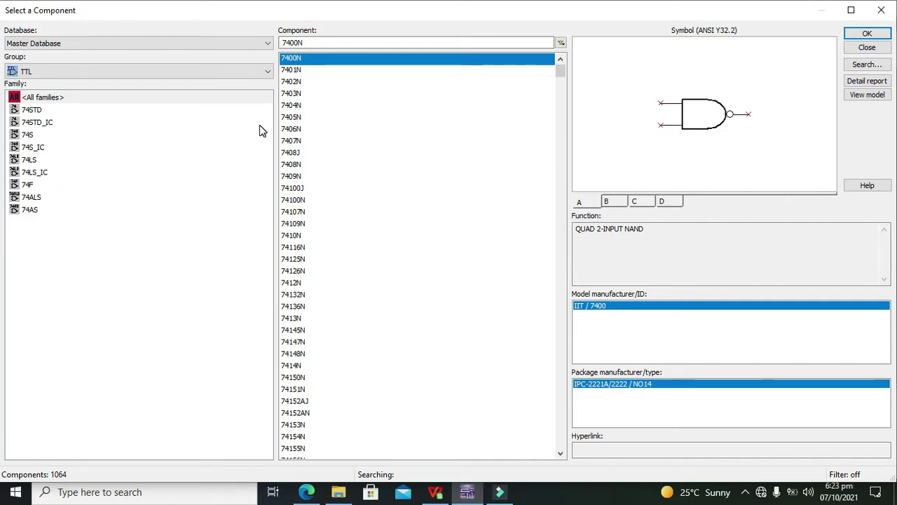
key(Up)
key(Up)
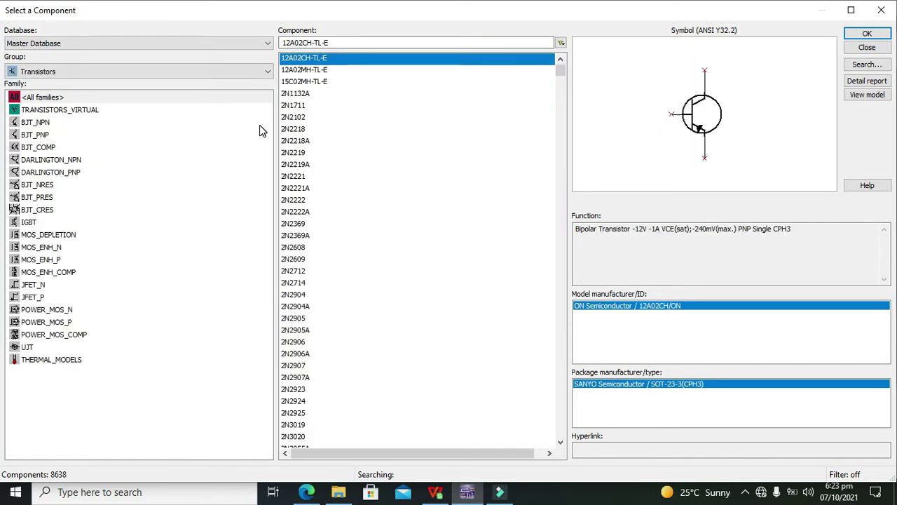
click(37, 75)
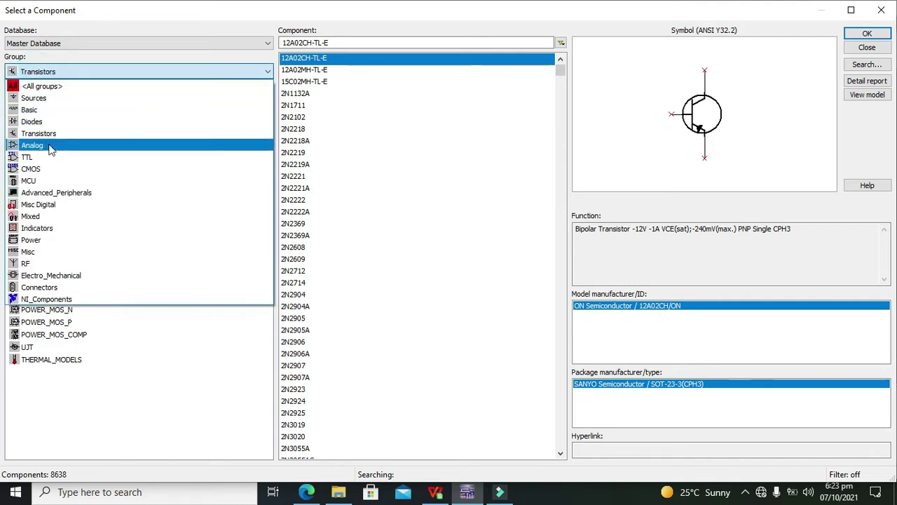
click(47, 149)
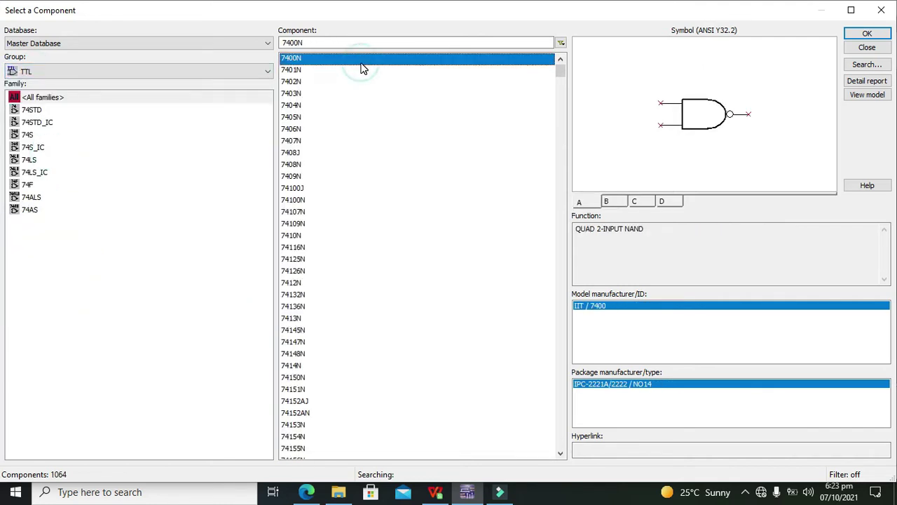
click(363, 70)
key(Down)
key(Down)
key(Down)
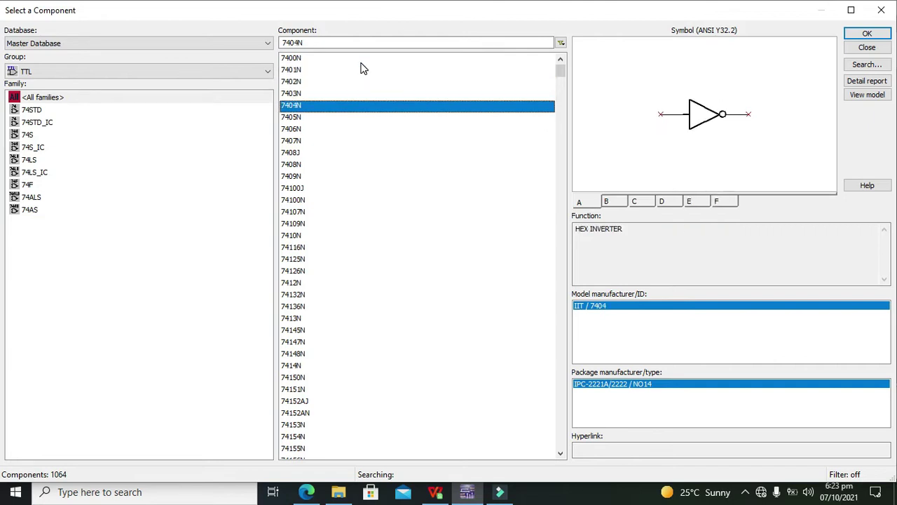
key(Down)
key(Up)
key(Down)
key(Down)
key(Up)
key(Up)
click(867, 32)
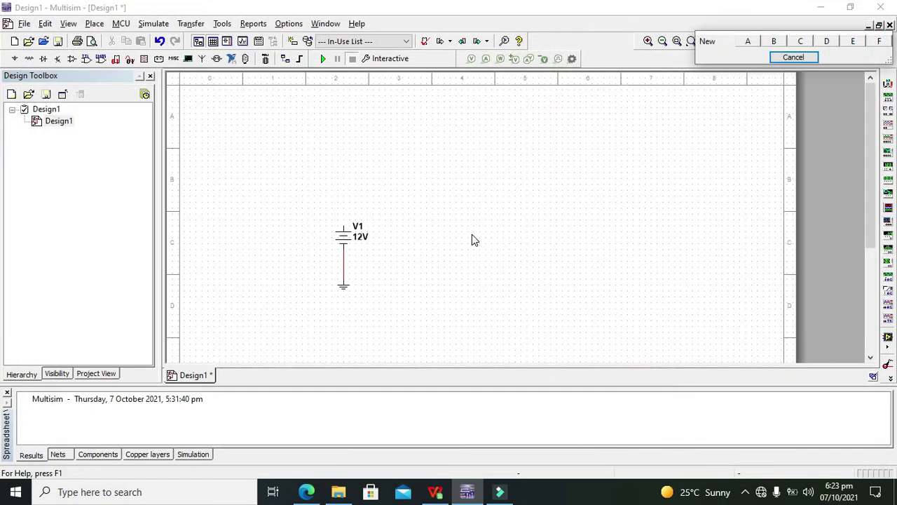
- Place inverter section U1A and wire its input to V1's positive terminal
click(749, 40)
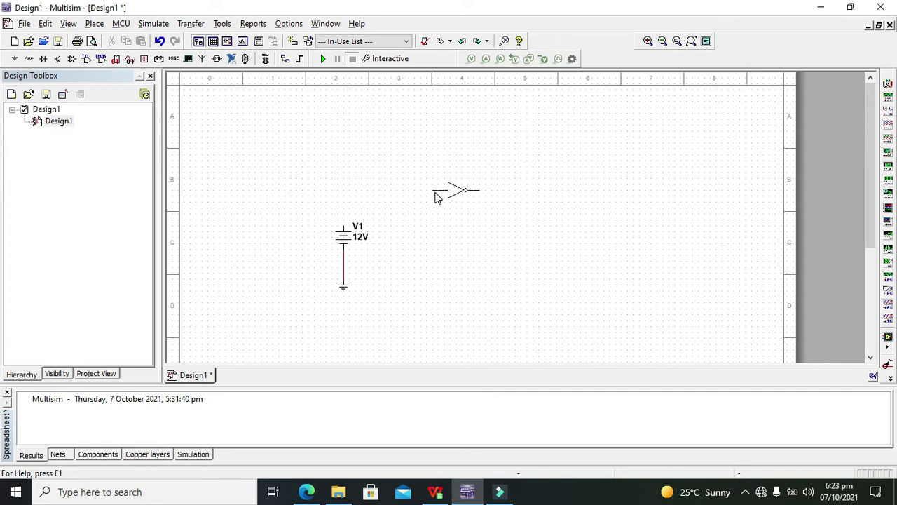
right_click(433, 193)
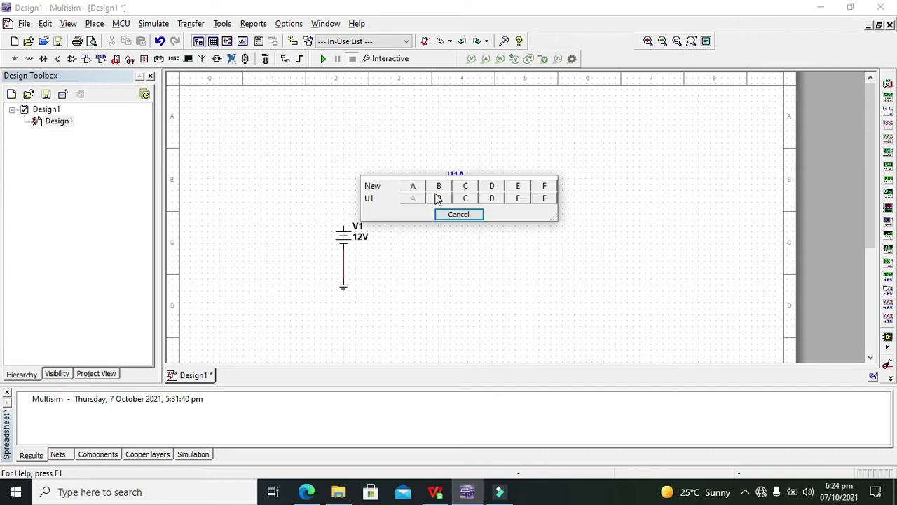
click(425, 196)
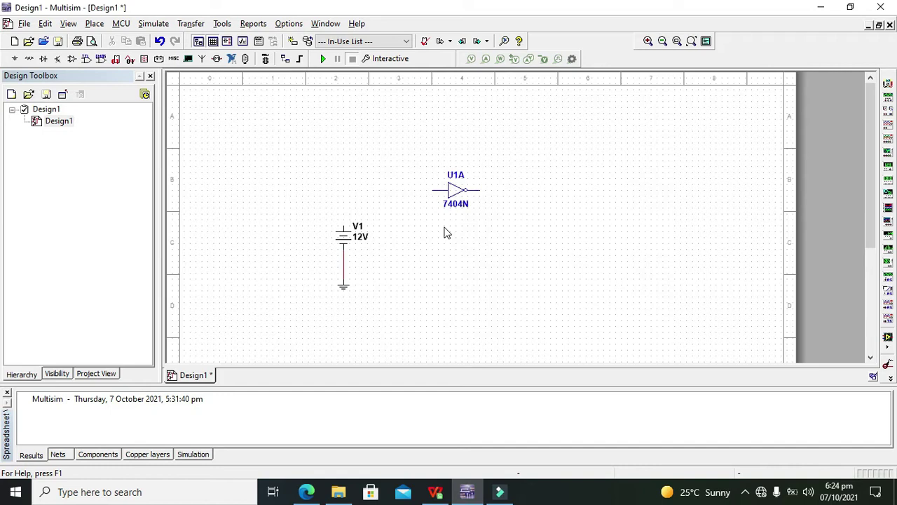
click(431, 190)
click(344, 222)
click(344, 223)
- Search all component groups for 'led' and select LED_blue for placement
click(15, 58)
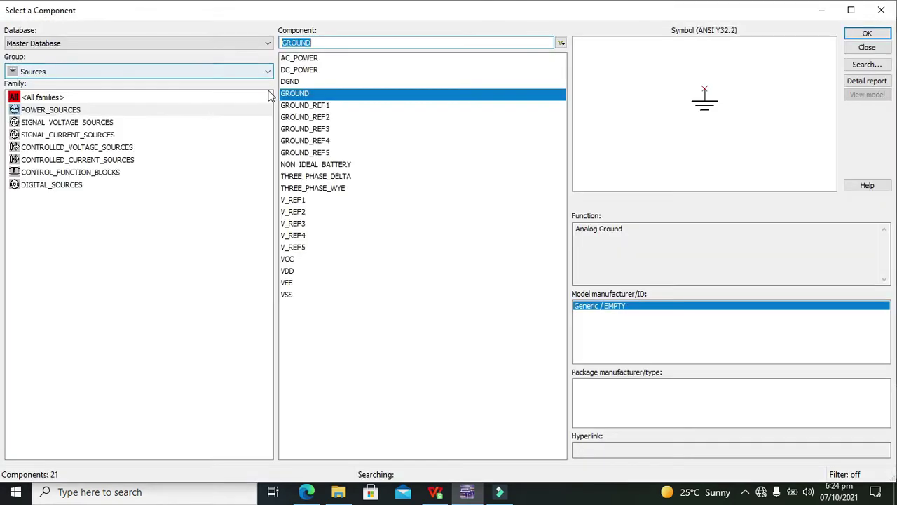
text(led)
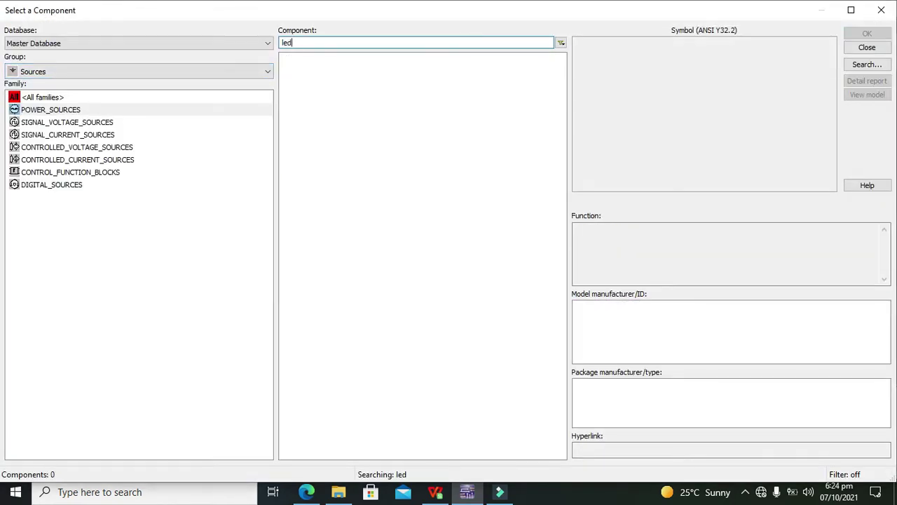
click(186, 71)
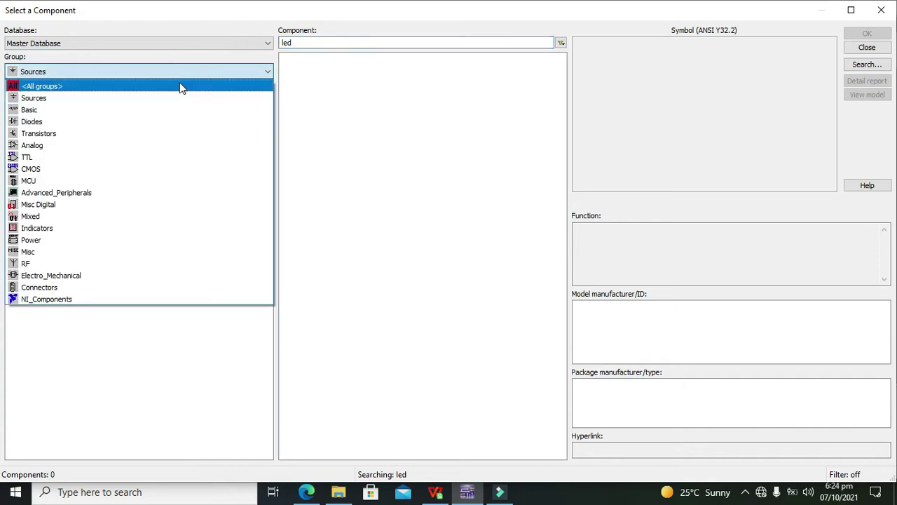
click(179, 86)
click(299, 42)
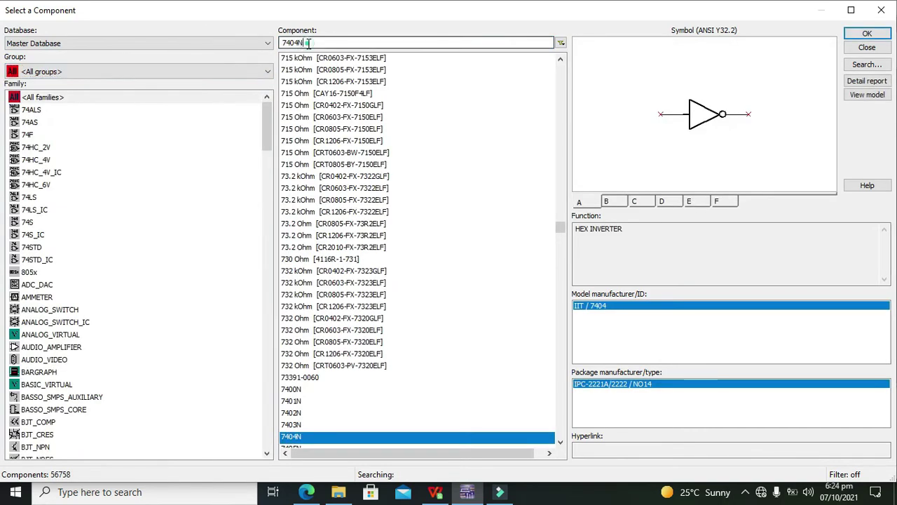
key(BackSpace)
key(BackSpace)
key(BackSpace)
key(BackSpace)
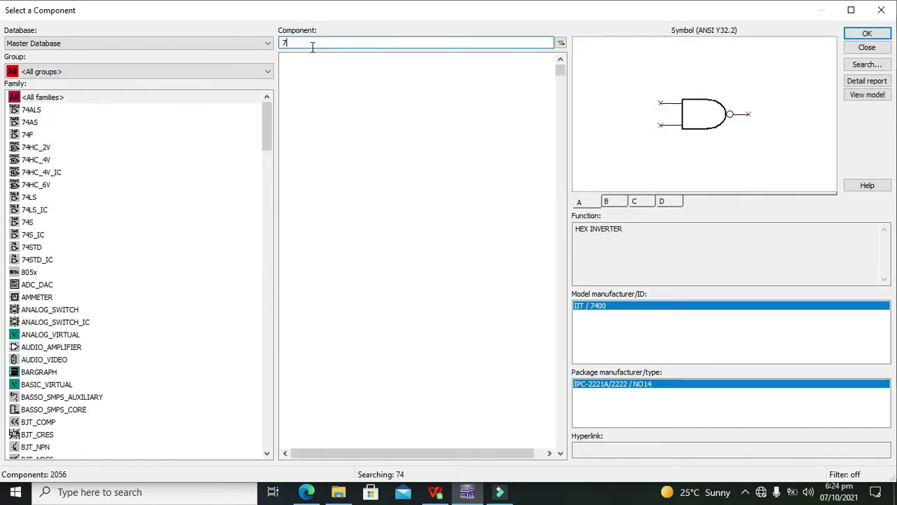
key(BackSpace)
text(led)
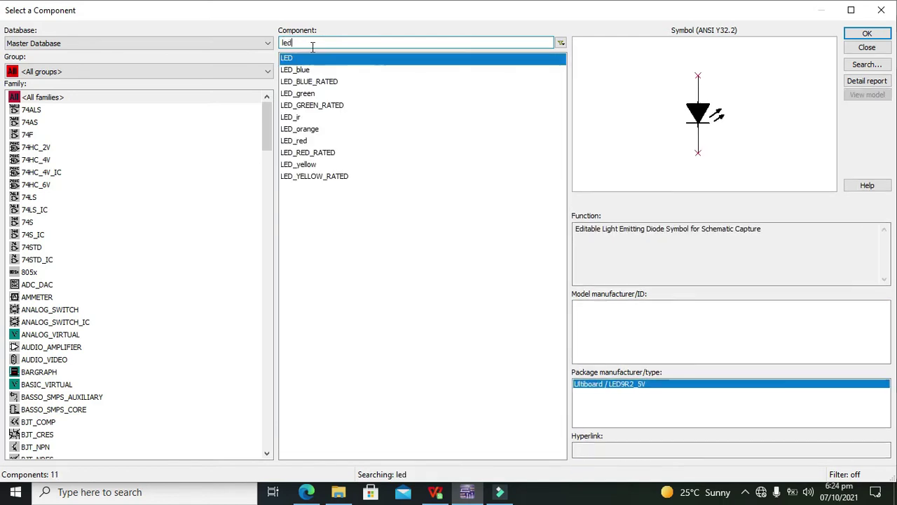
click(313, 70)
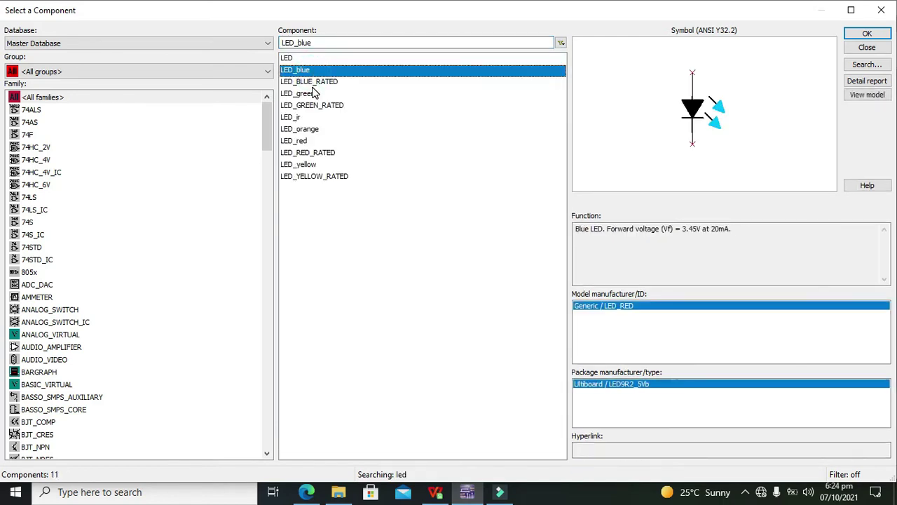
click(867, 34)
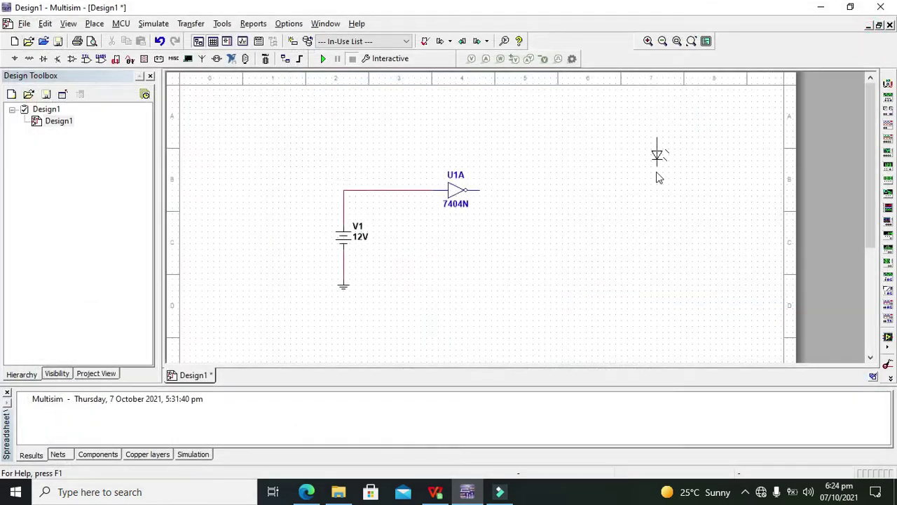
- Place LED1 right of the inverter and wire U1A's output to its top pin
click(545, 258)
click(879, 14)
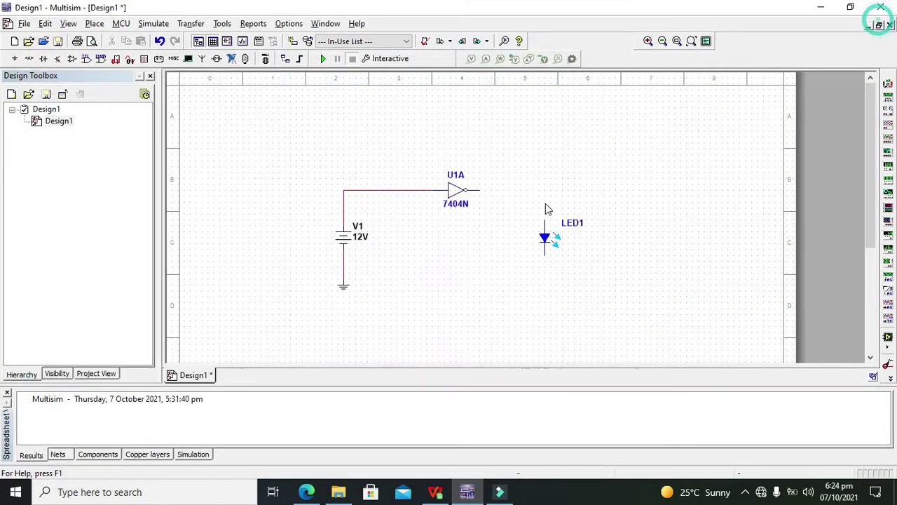
click(479, 190)
click(545, 216)
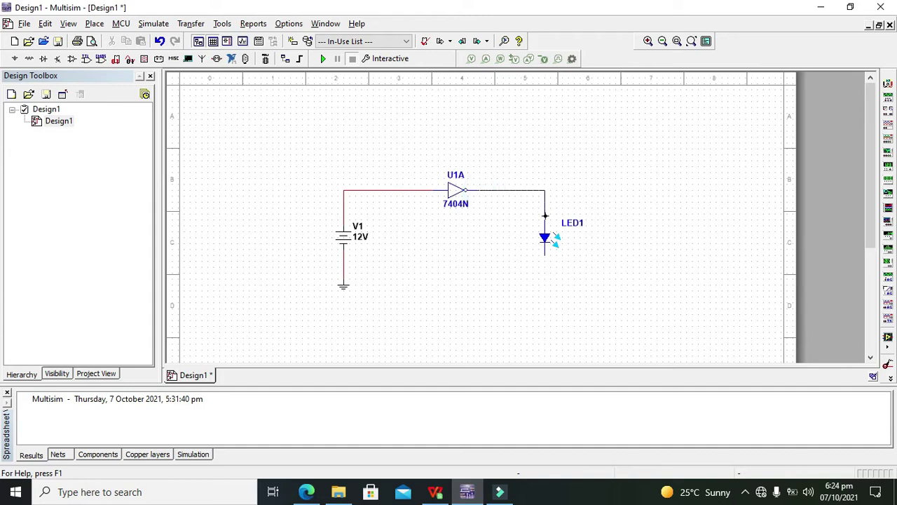
- Wire LED1's bottom pin to the ground line and lower that wire slightly
click(544, 256)
click(343, 266)
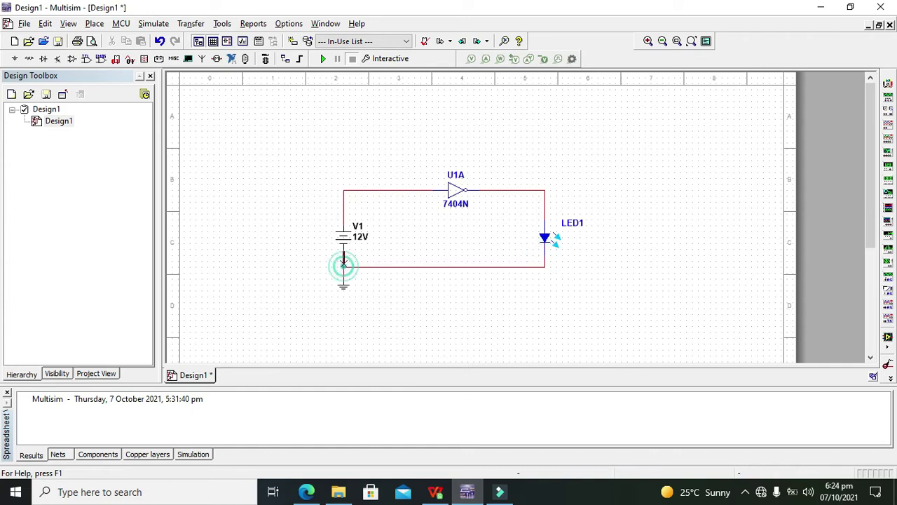
click(416, 267)
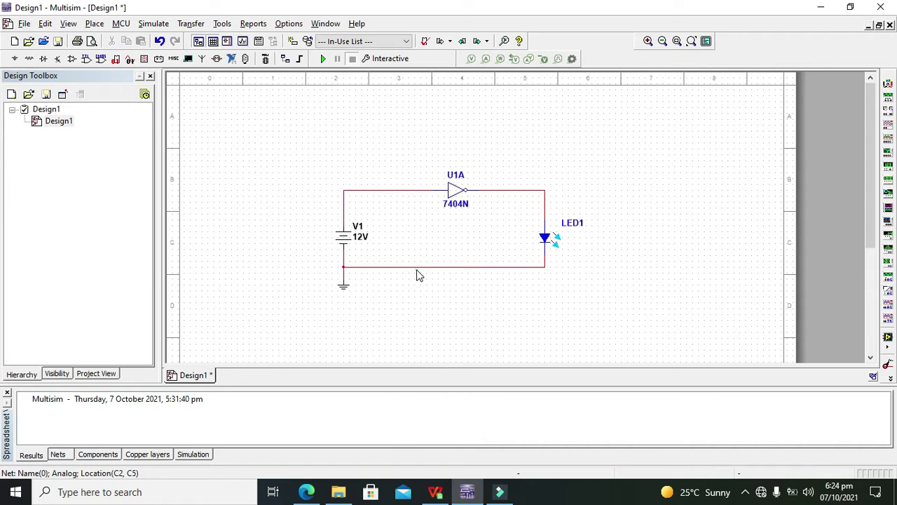
double_click(417, 267)
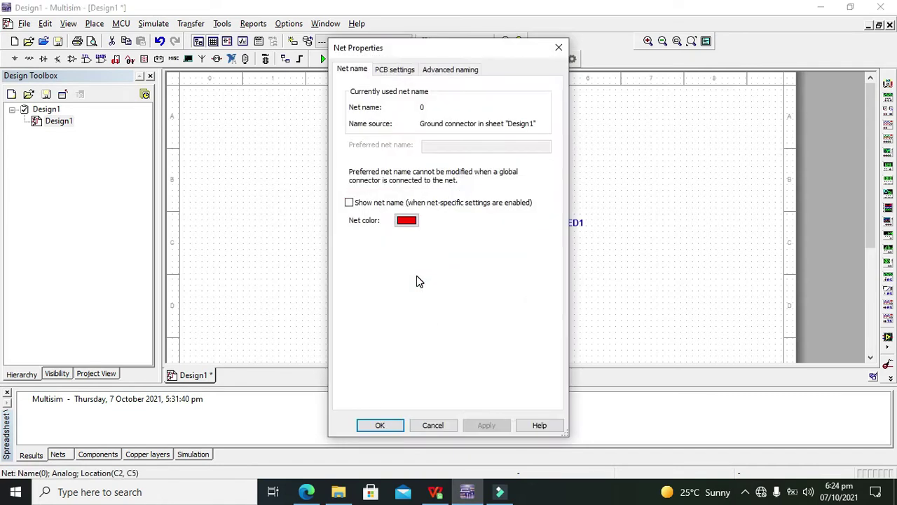
click(433, 425)
drag(394, 267, 394, 273)
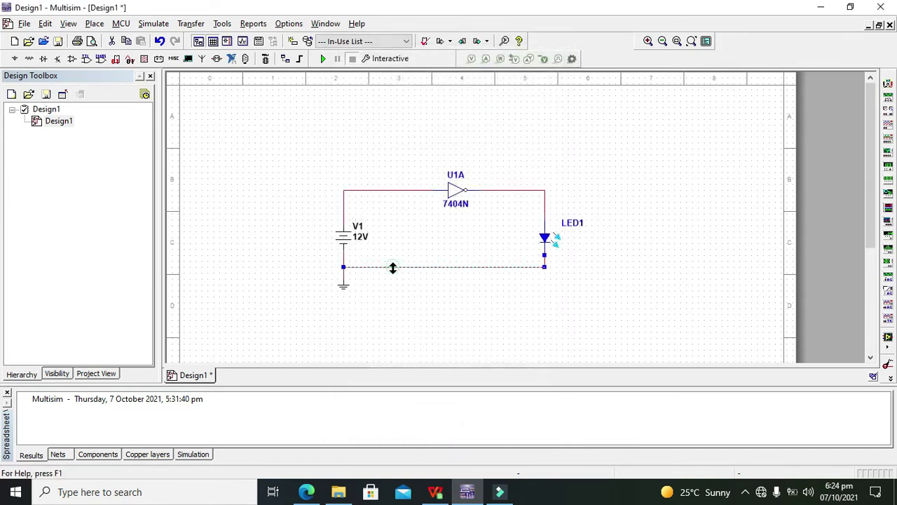
click(426, 296)
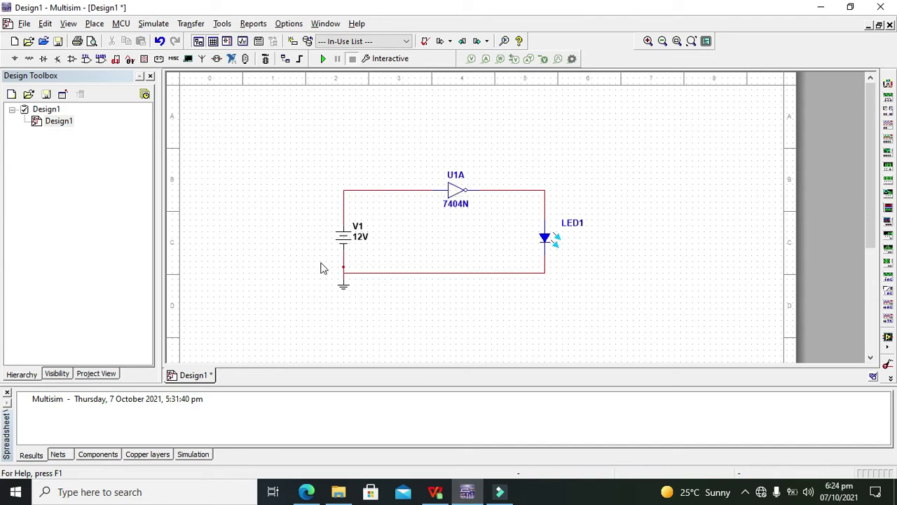
- Set V1's voltage to 5 V in its Value settings
click(338, 239)
double_click(338, 239)
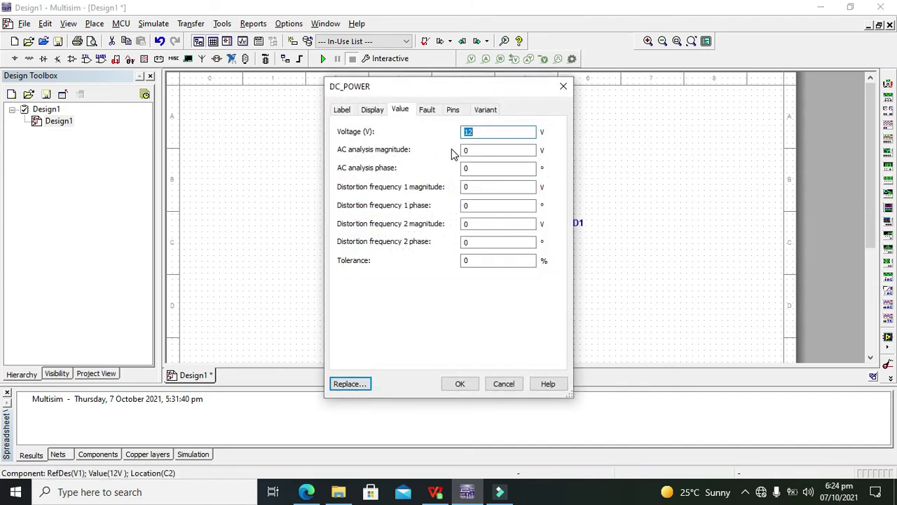
text(5)
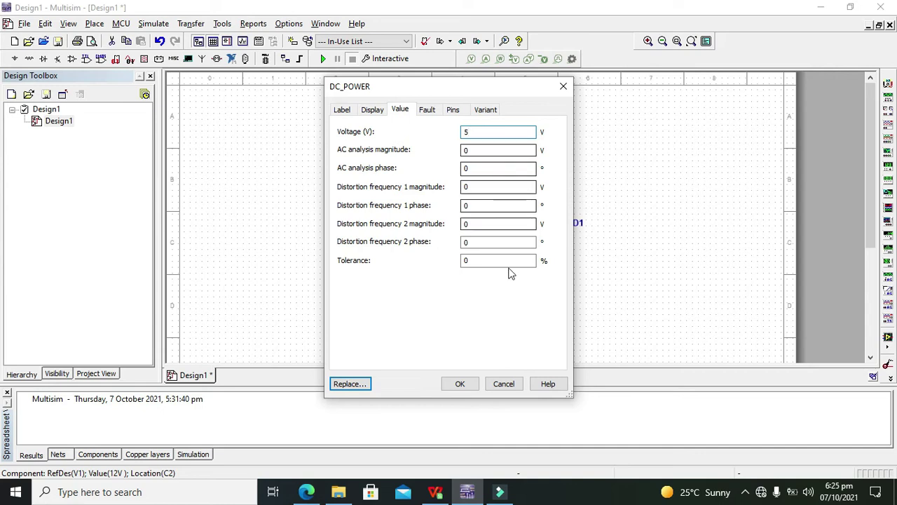
click(461, 386)
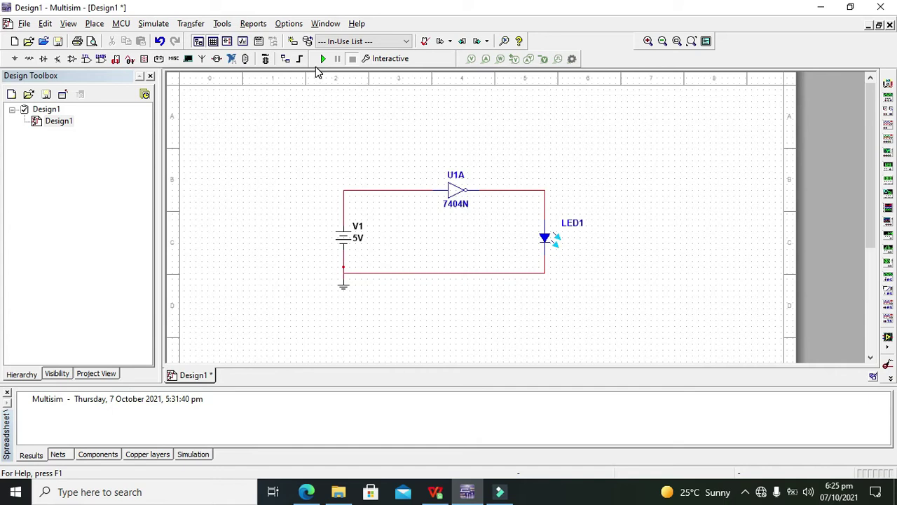
- Delete the V1–U1A wire and place a Basic DIPSW1 switch S1 in the gap
click(400, 190)
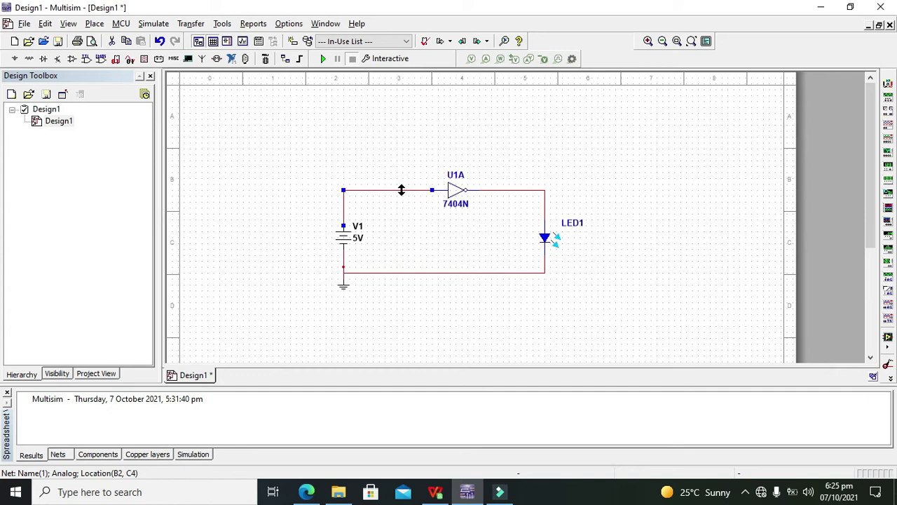
key(Delete)
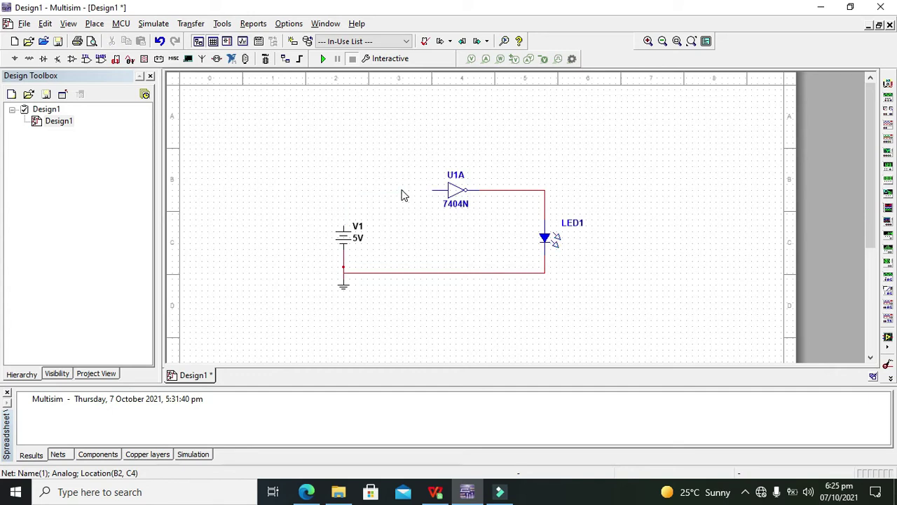
click(14, 58)
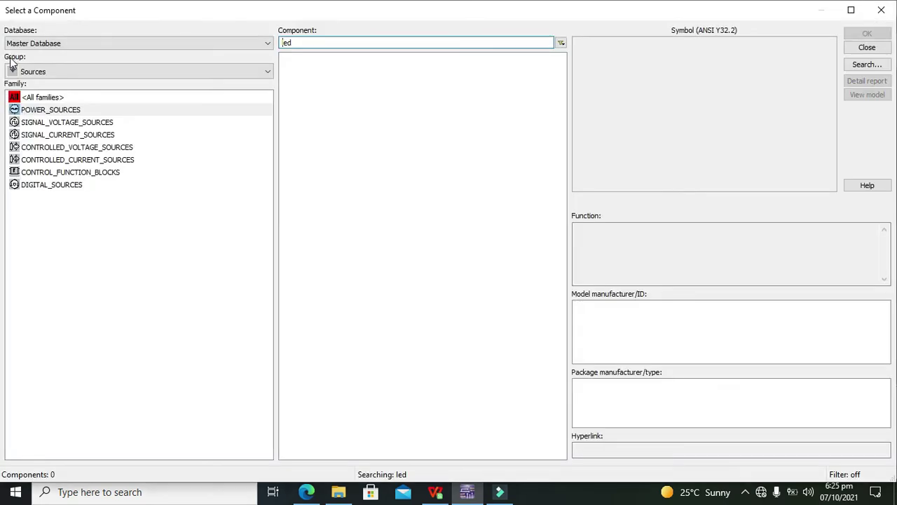
click(42, 75)
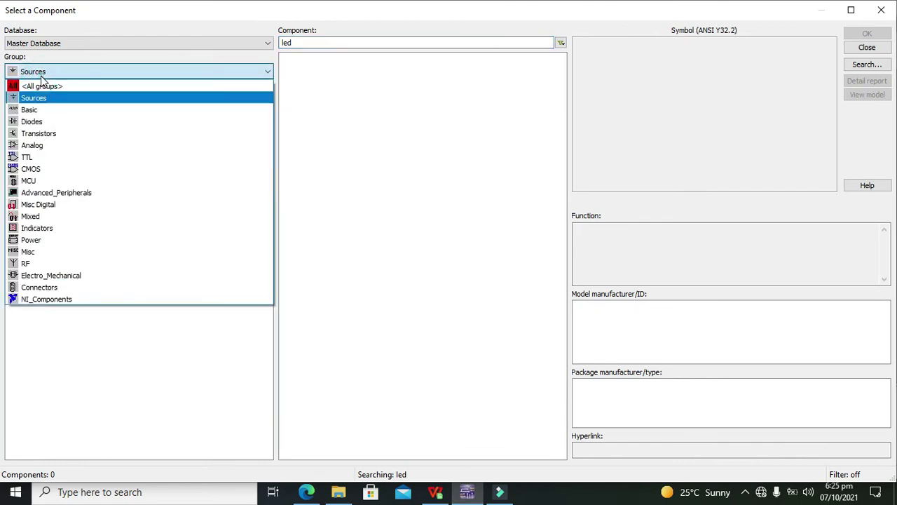
click(33, 112)
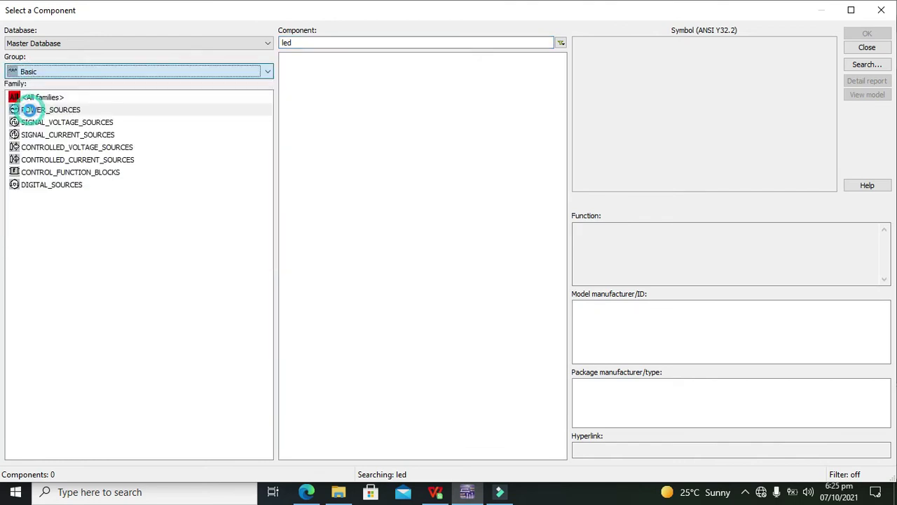
click(35, 148)
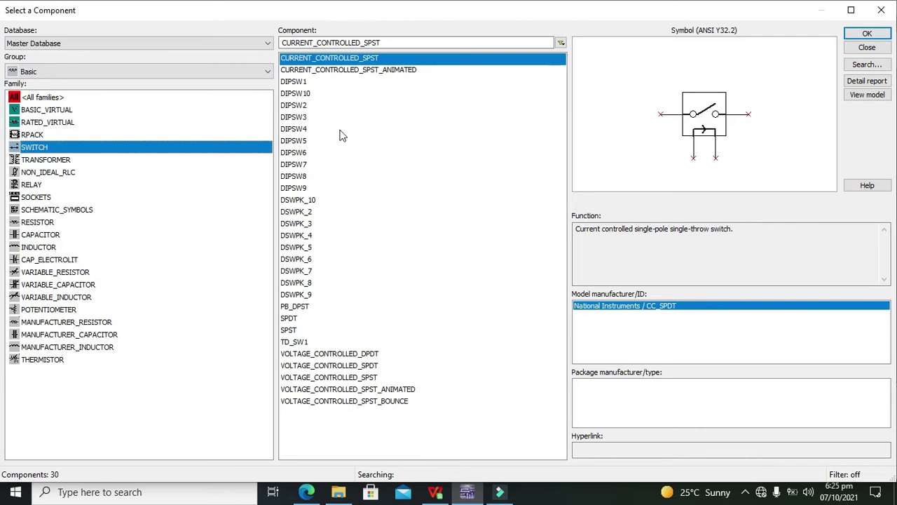
click(314, 83)
click(867, 34)
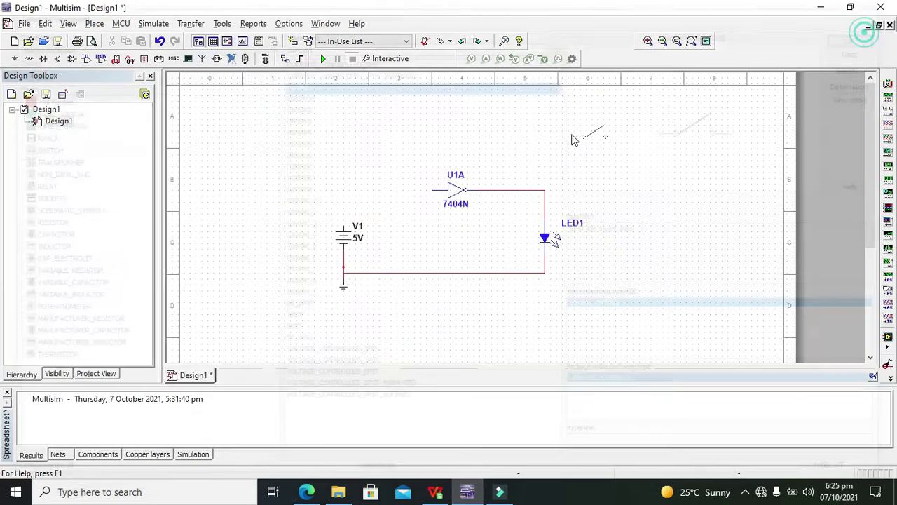
click(365, 201)
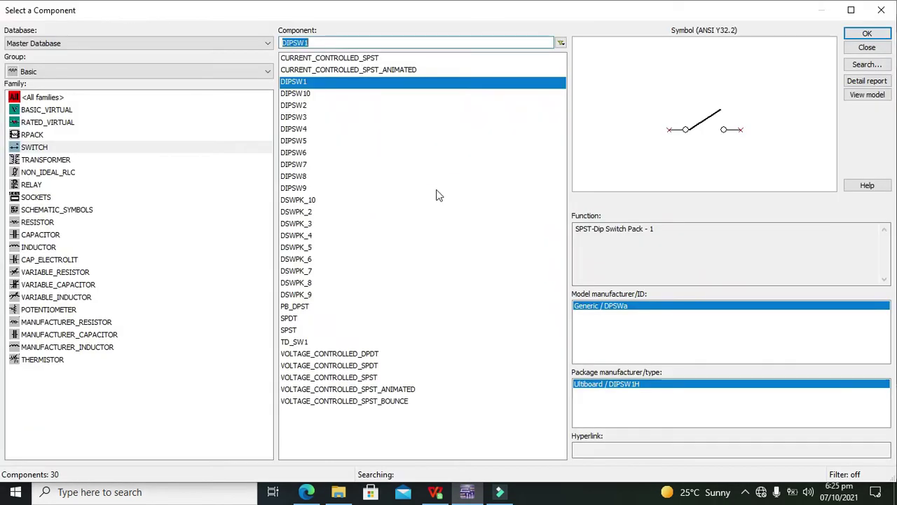
click(887, 17)
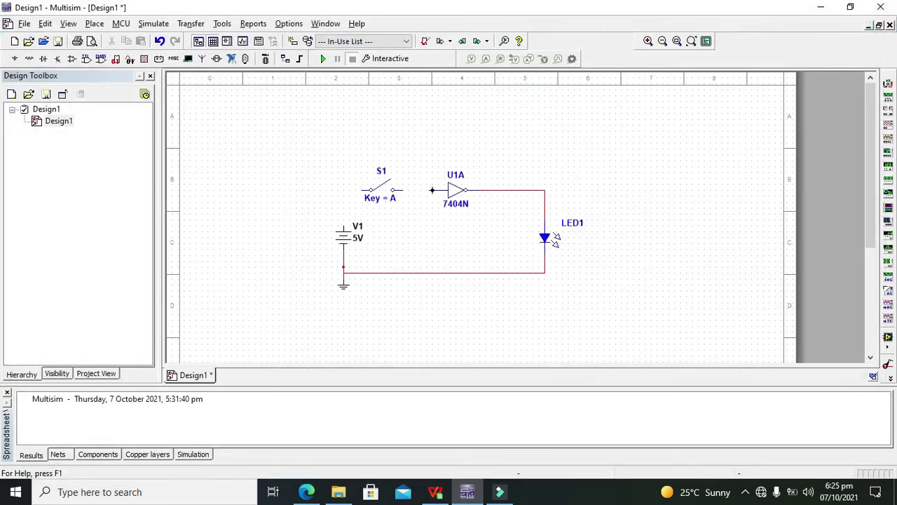
- Wire S1 between V1's top and the U1A input, then start the simulation
click(432, 190)
click(394, 190)
click(360, 191)
click(344, 226)
click(323, 59)
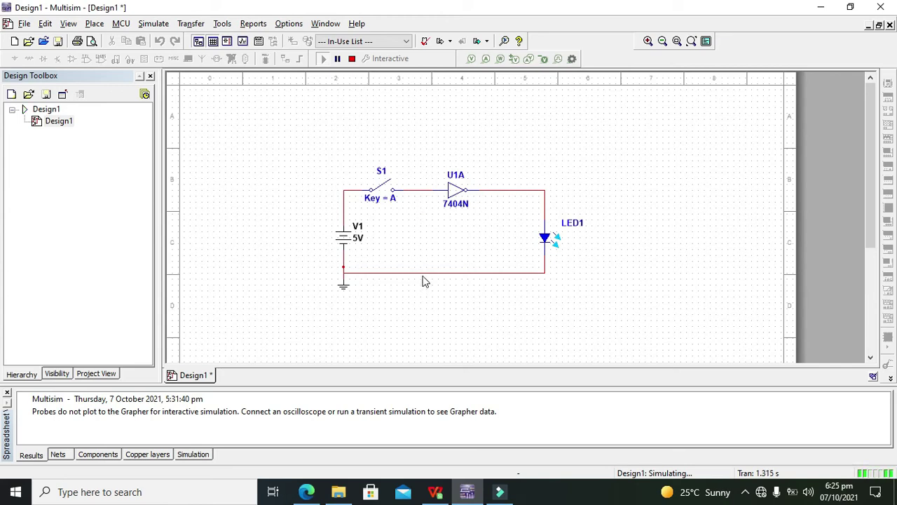
- Toggle S1 repeatedly, watching LED1 switch off and on, ending with S1 open
click(383, 191)
click(382, 192)
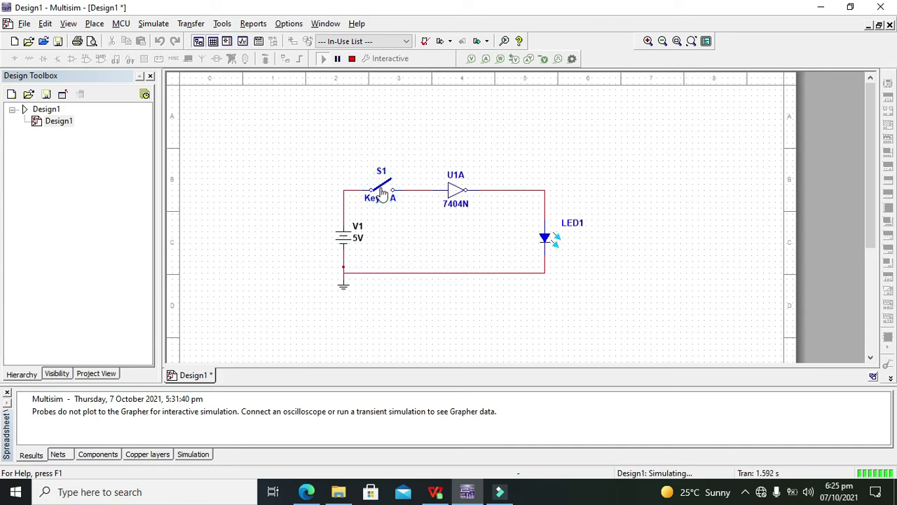
click(382, 192)
click(382, 194)
click(389, 198)
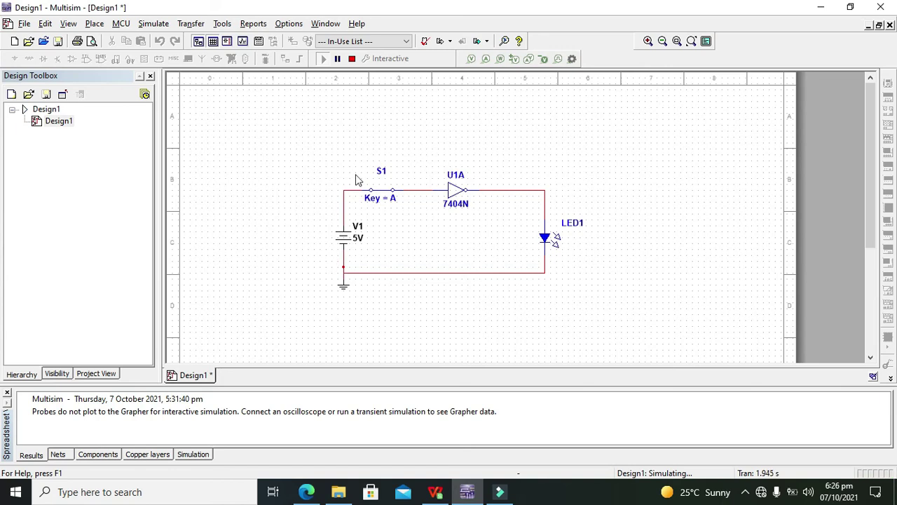
click(388, 197)
click(388, 197)
click(389, 196)
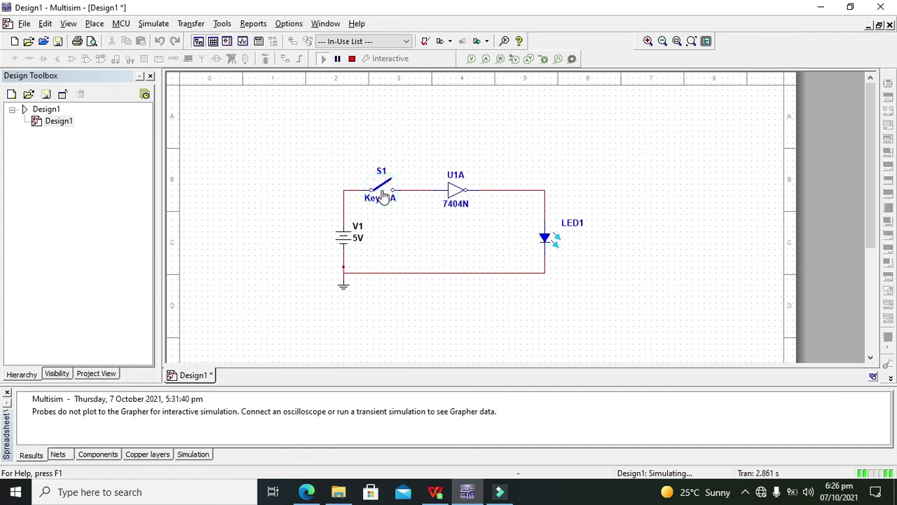
click(384, 196)
click(384, 197)
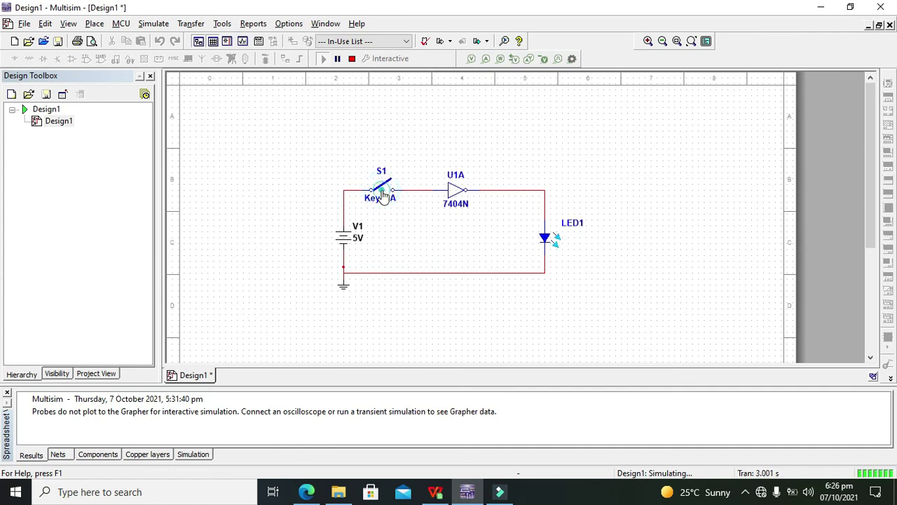